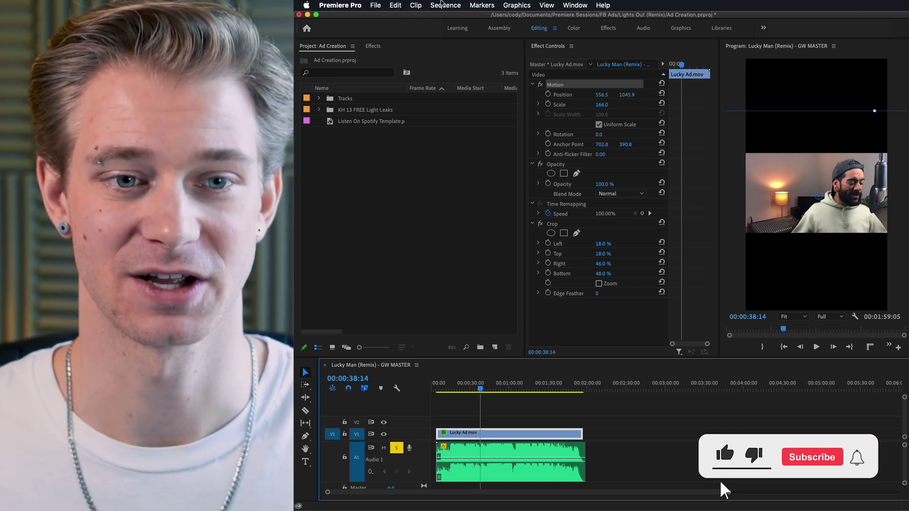
Step: Review the sequence settings for the Lucky Man (Remix) - GW MASTER sequence, including its frame size and timebase
click(444, 5)
click(457, 14)
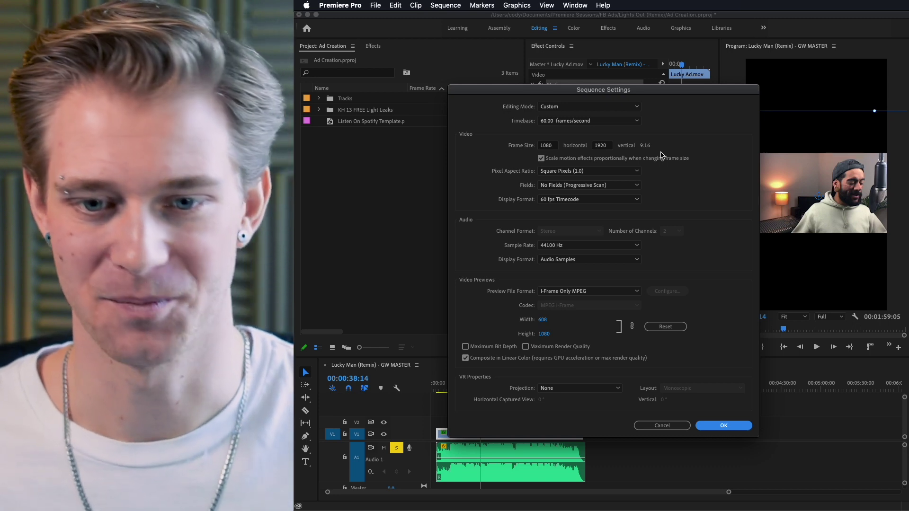
click(728, 425)
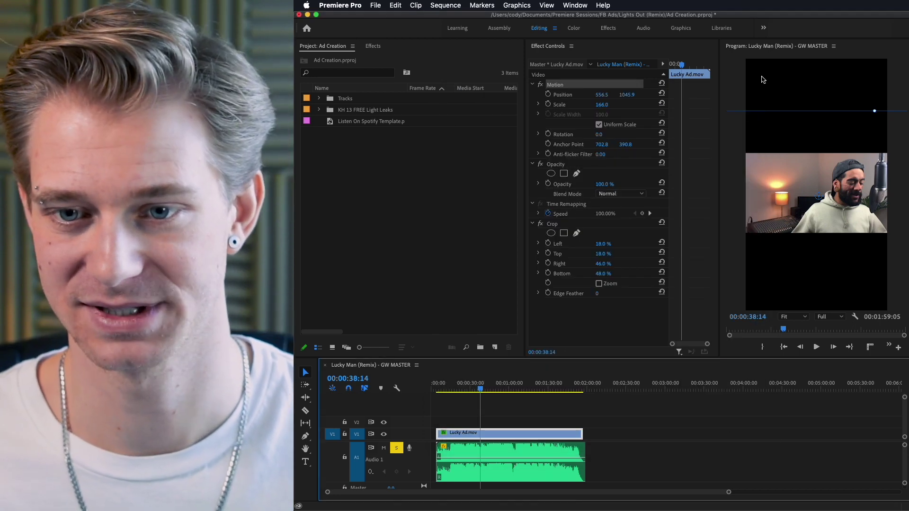
click(741, 73)
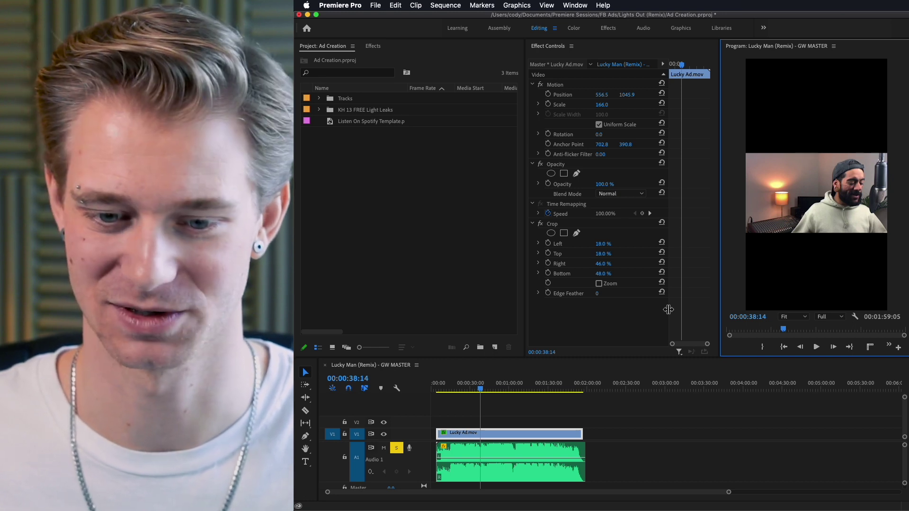
Step: Scale the Lucky Ad.mov clip to 527 and move it to position 57.5, 1024.9 to fill the vertical frame, checking it in playback
click(600, 108)
drag(601, 105, 773, 104)
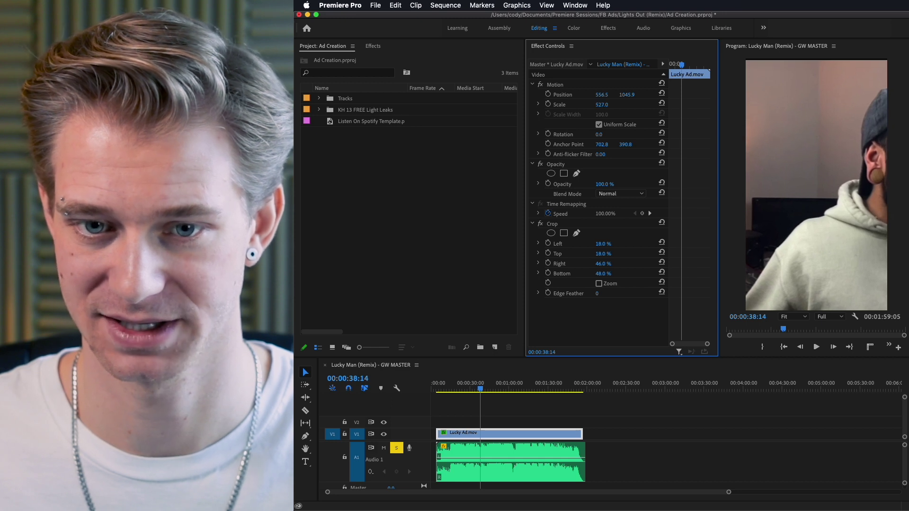
drag(626, 94, 617, 95)
drag(485, 381, 479, 391)
drag(601, 94, 597, 95)
key(space)
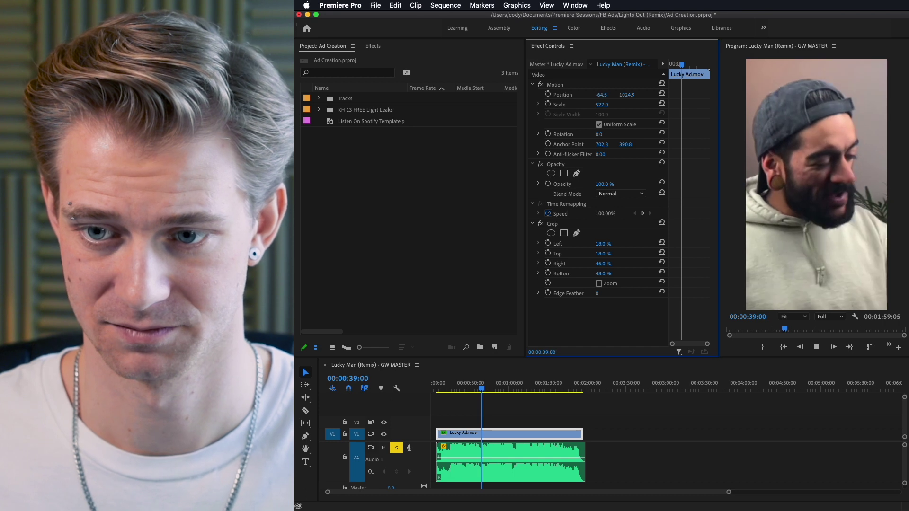
drag(601, 95, 659, 94)
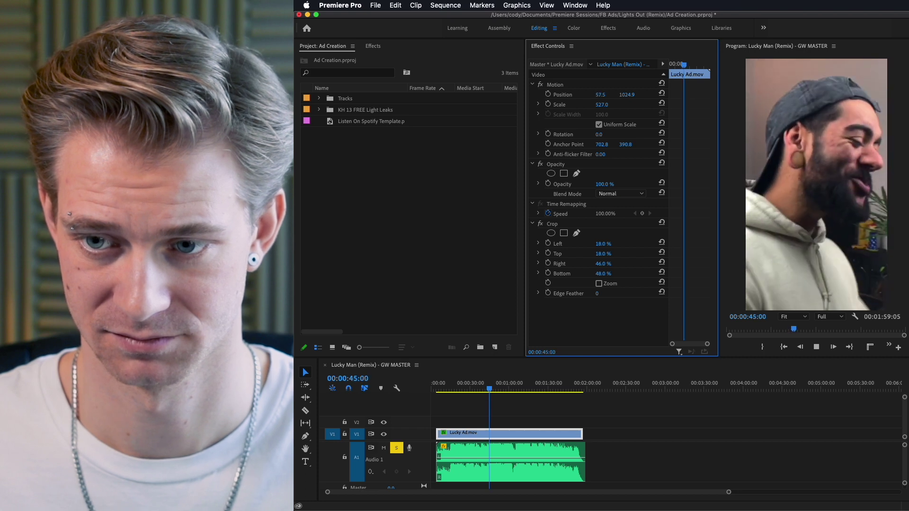
key(space)
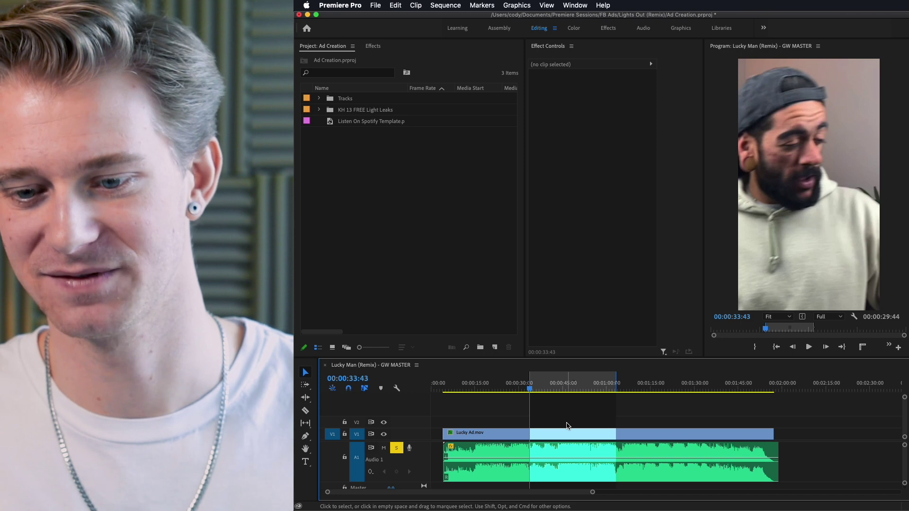
Step: Play the marked section and set the Lucky Ad.mov clip's horizontal position to 8.5
key(space)
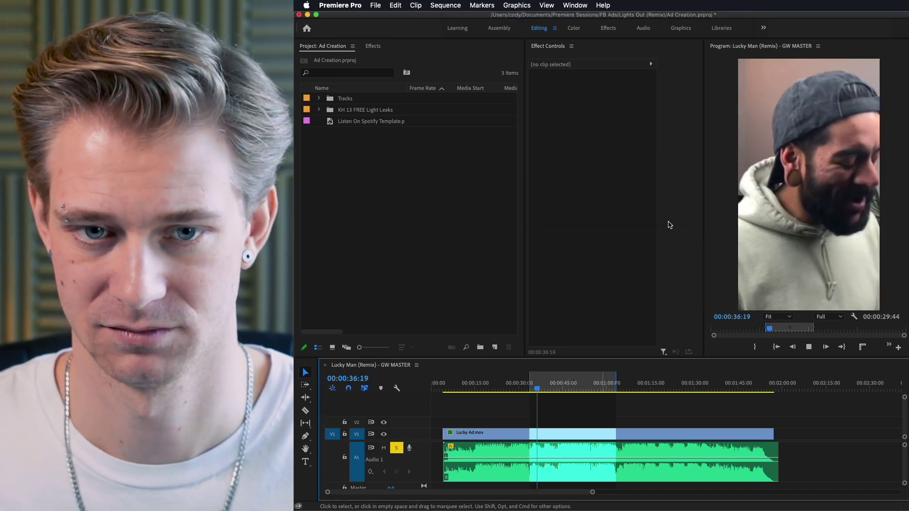
click(597, 433)
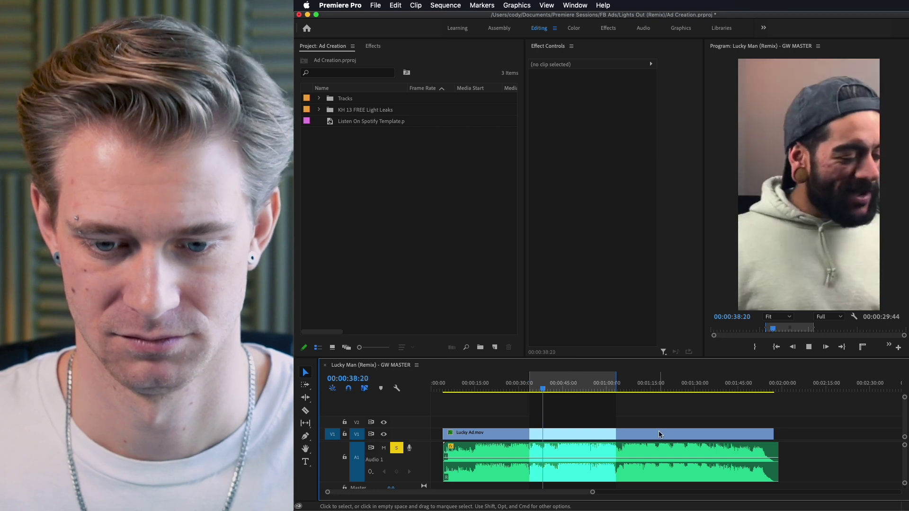
drag(595, 95, 571, 95)
key(space)
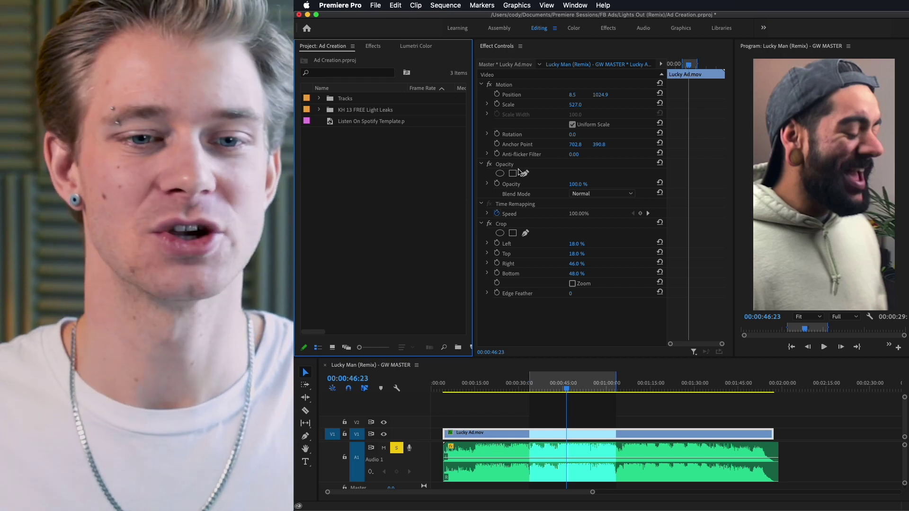
Step: Apply the BV Feb 21 colour preset to the Lucky Ad.mov clip and display its Lumetri Color corrections
click(373, 46)
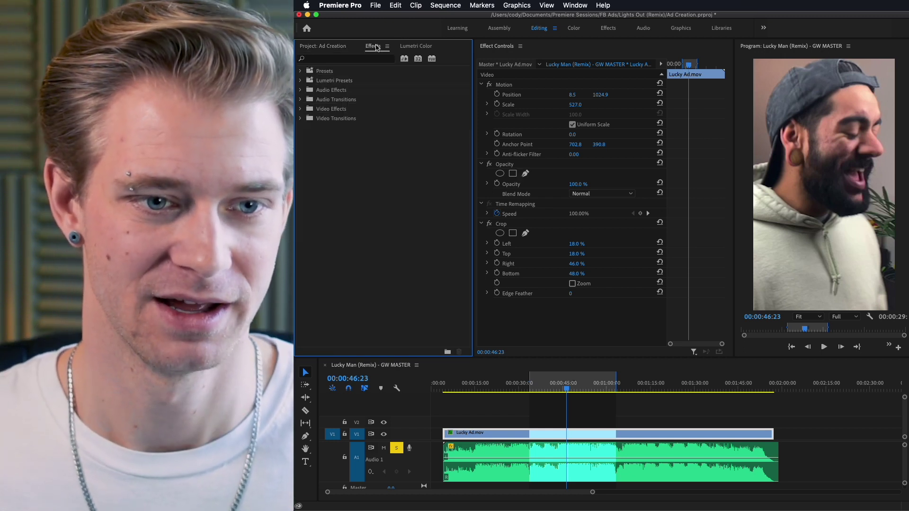
click(300, 71)
click(352, 91)
drag(352, 92, 601, 439)
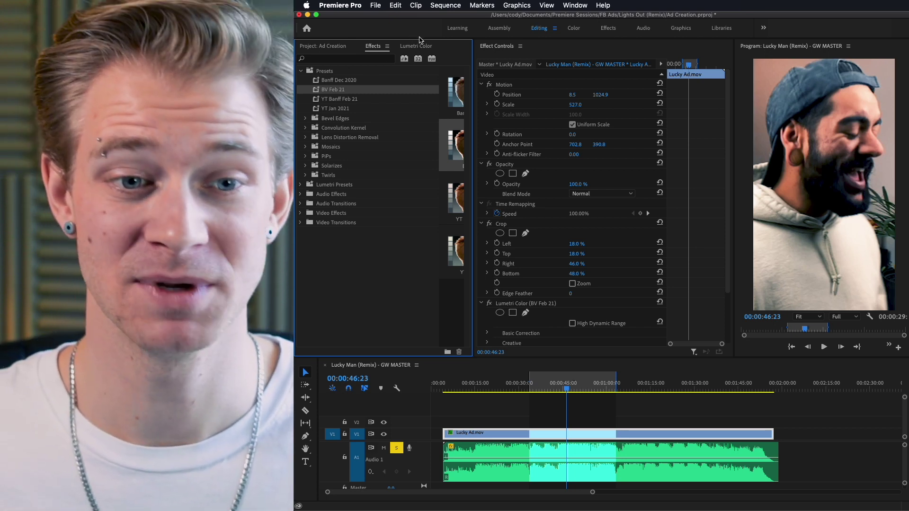
click(418, 46)
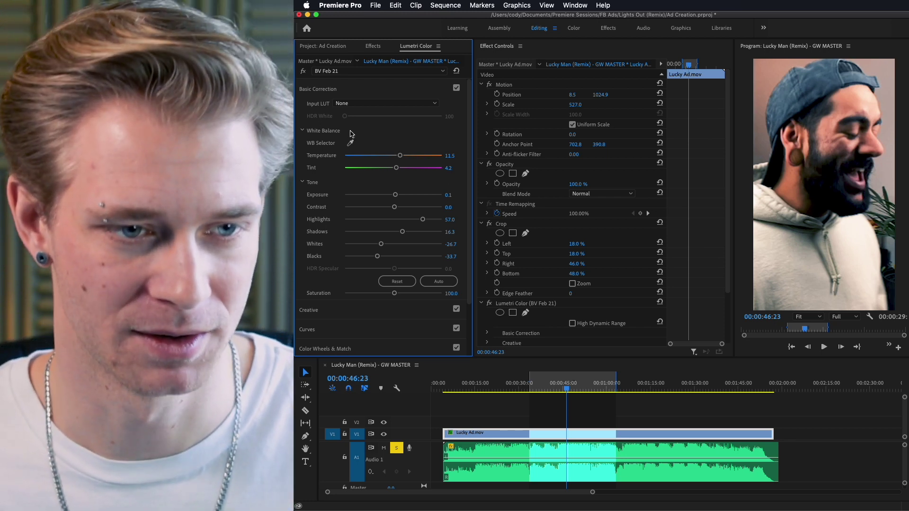
Step: Place the Listen On Spotify Template graphic on track V2 above the marked section of the video
click(322, 46)
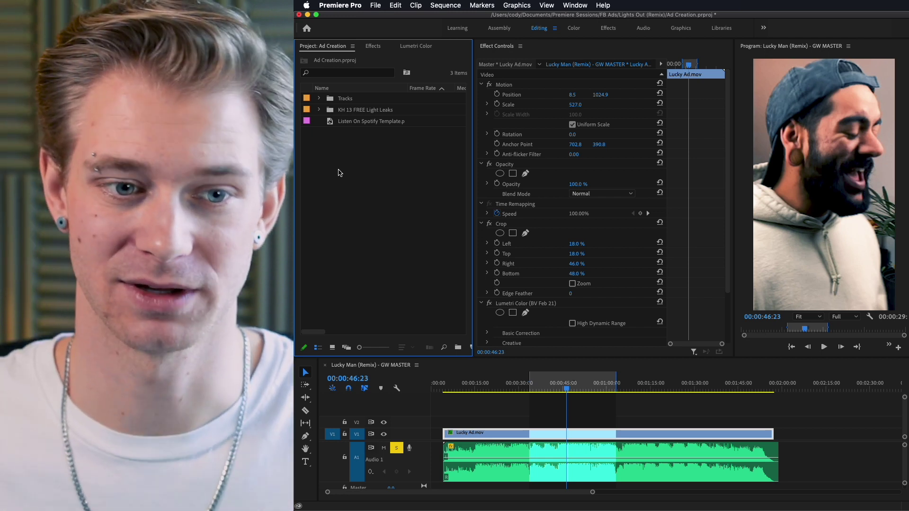
click(368, 124)
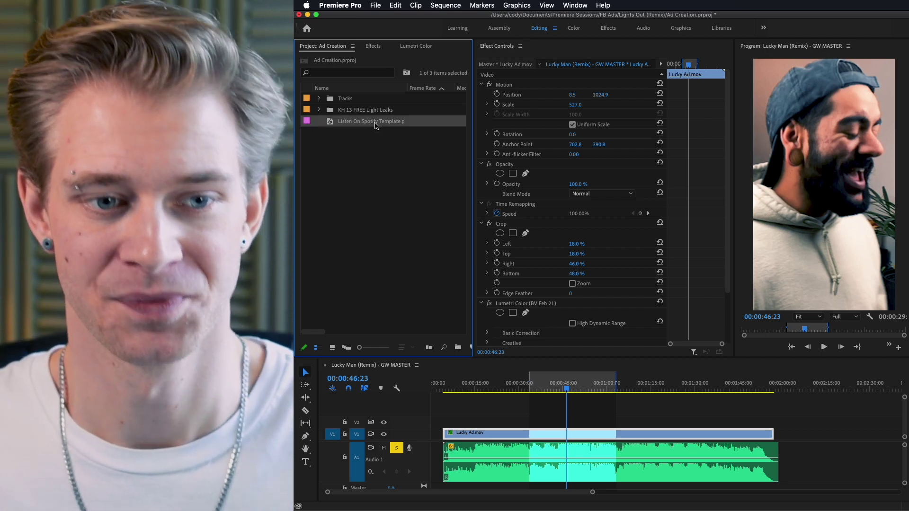
drag(367, 123, 614, 425)
click(587, 422)
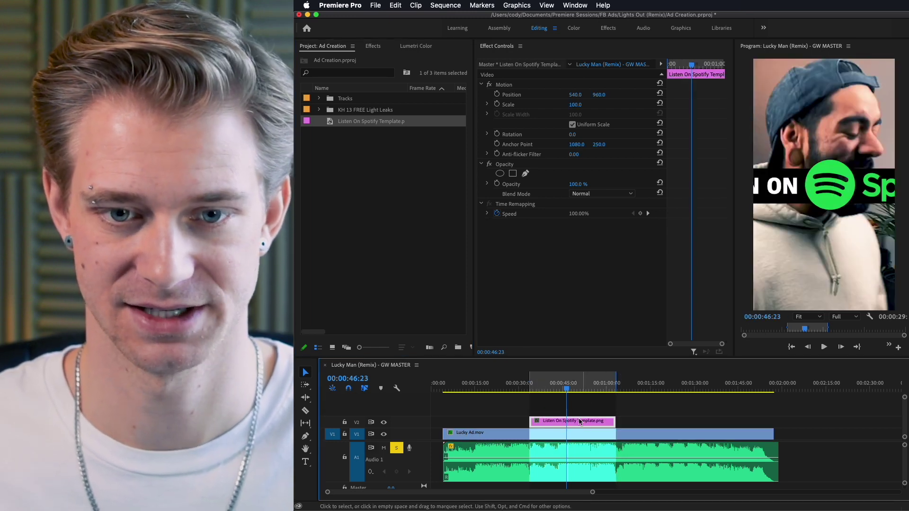
Step: Scale the Spotify graphic to 50, set its vertical position to 1374, and preview it over the video
drag(575, 105, 587, 169)
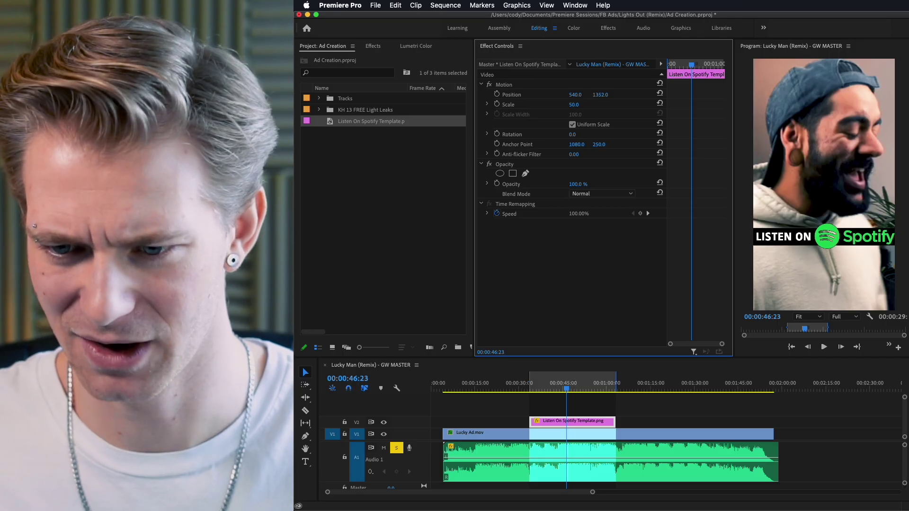
mouse_move(600, 94)
mouse_down()
mouse_move(580, 95)
mouse_move(598, 95)
mouse_up()
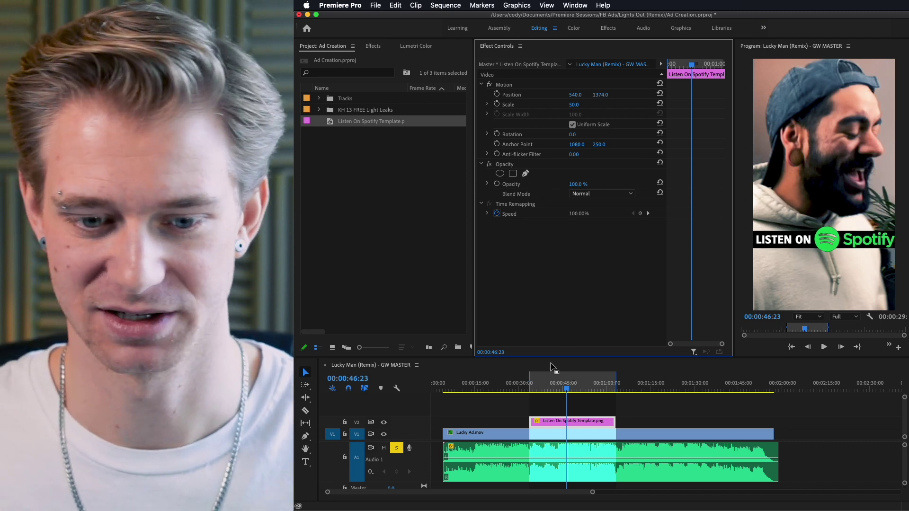
click(558, 389)
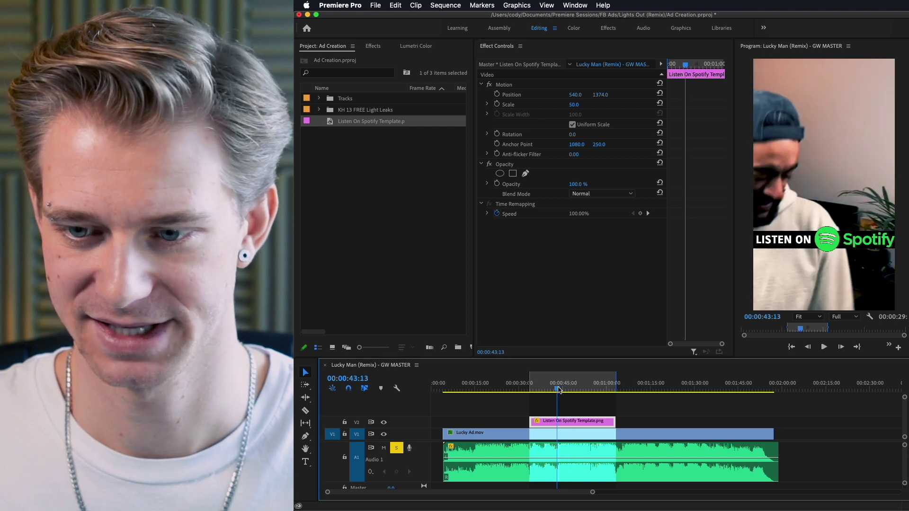
key(space)
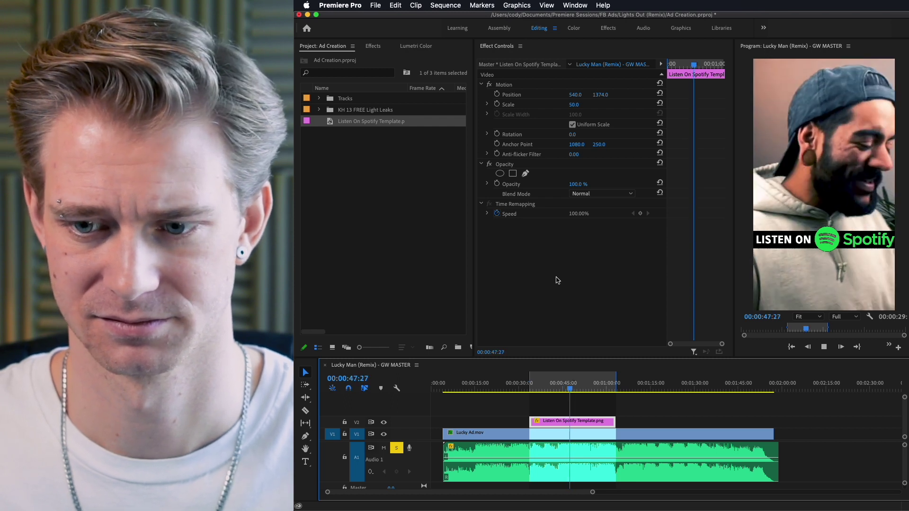
key(space)
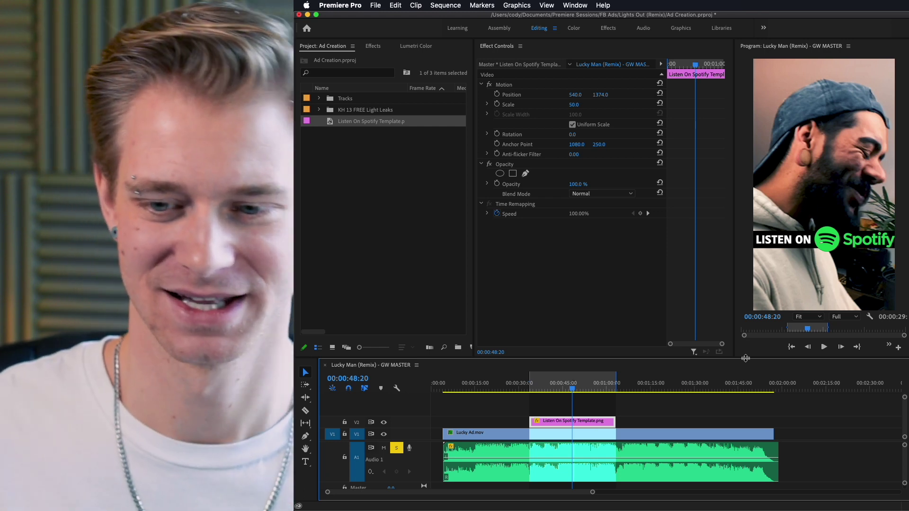
Step: Expand the KH 13 FREE Light Leaks bin and move the Spotify graphic up to track V3, freeing V2
click(367, 114)
click(318, 110)
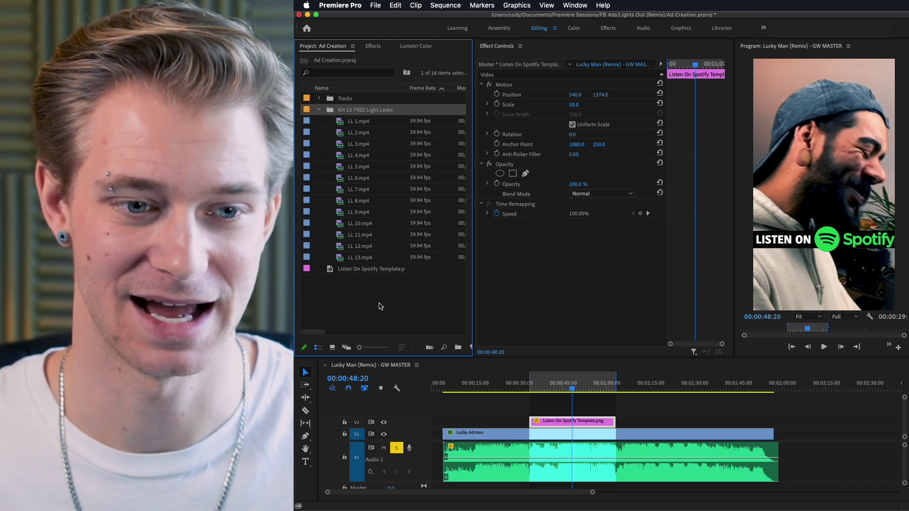
drag(560, 422, 559, 409)
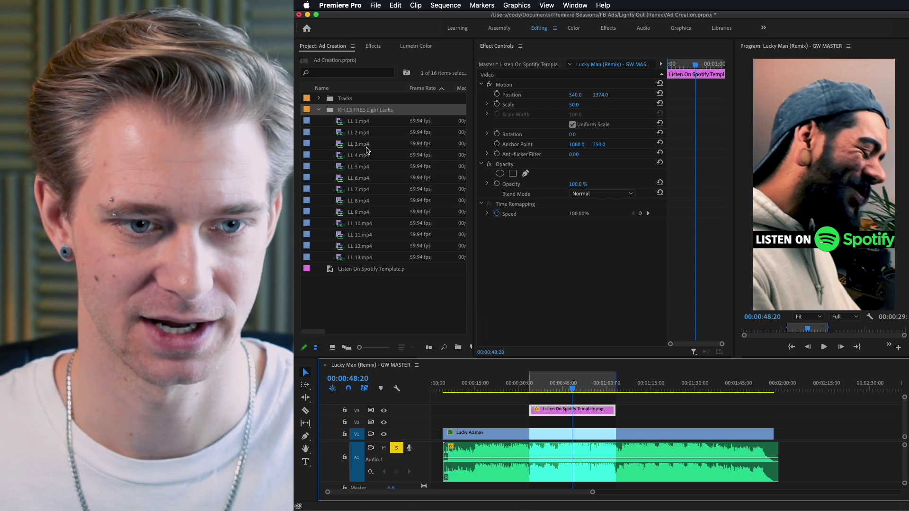
Step: Place the LL 11.mp4 light leak on track V2 at the start of the marked section and scrub through it
click(373, 145)
drag(586, 357, 537, 422)
click(545, 388)
drag(545, 389, 533, 390)
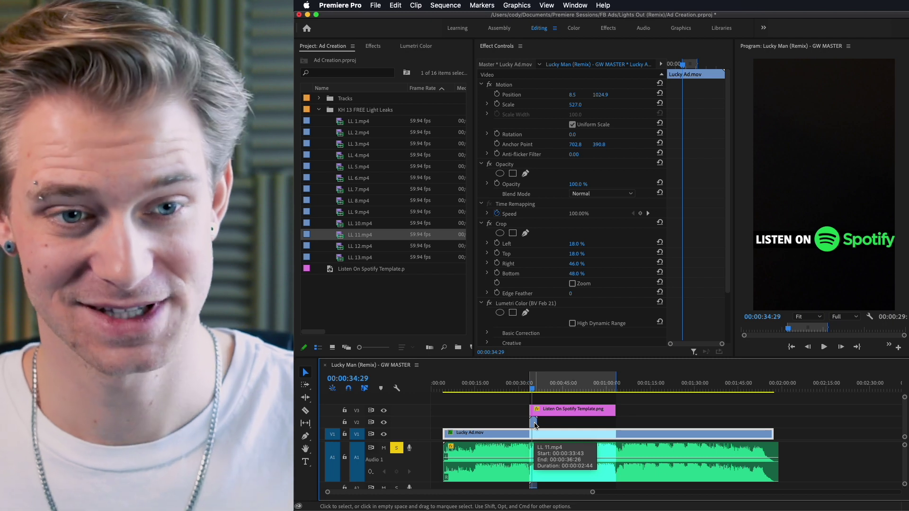
click(534, 422)
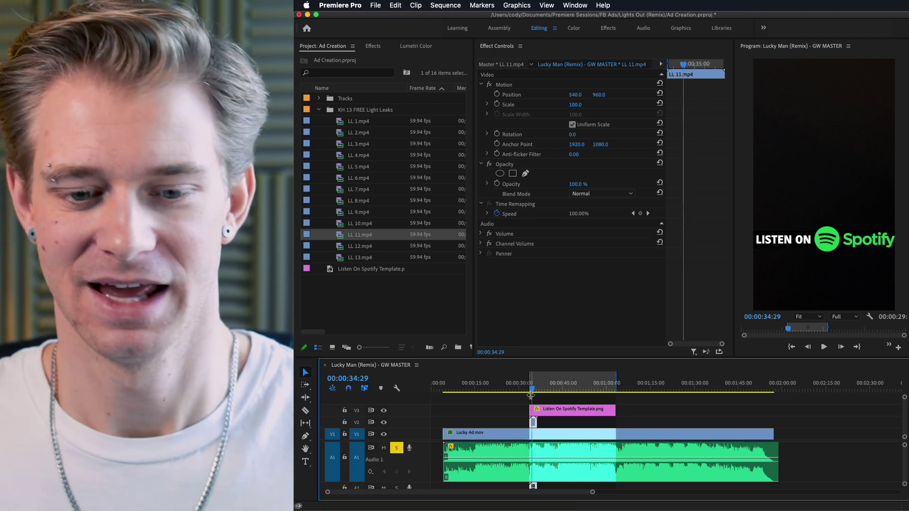
drag(532, 391, 535, 391)
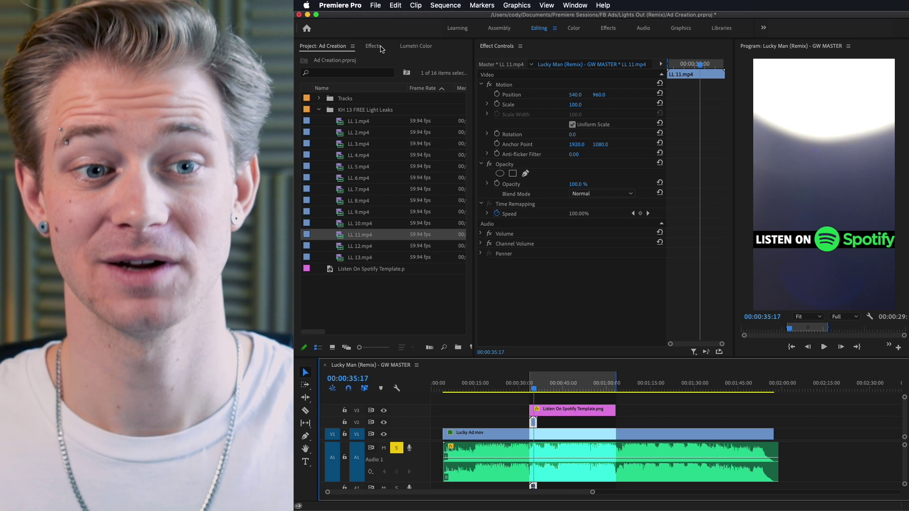
Step: Set the LL 11.mp4 clip's blend mode to Screen and return to the project's media list
click(378, 47)
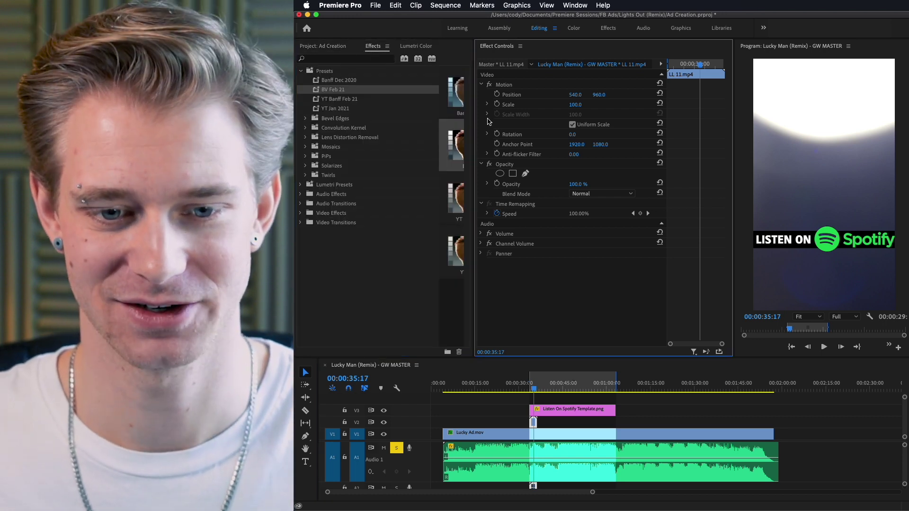
click(607, 194)
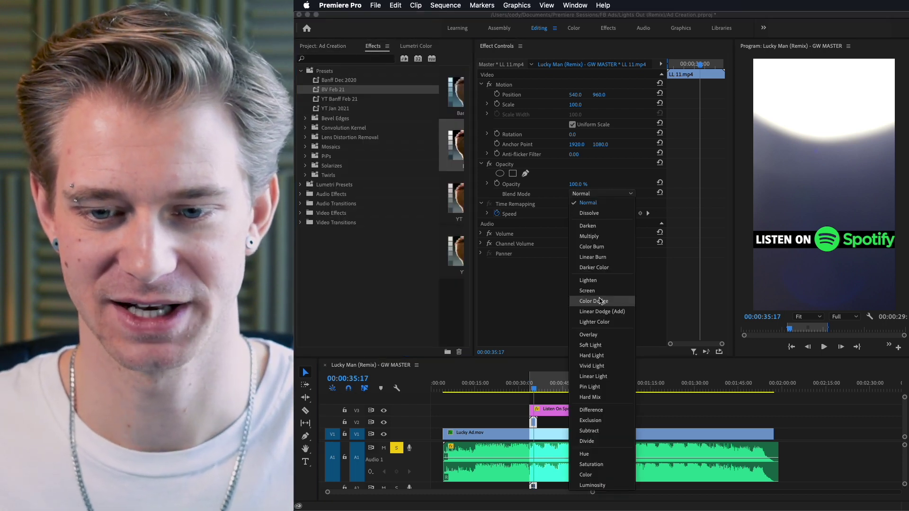
click(599, 290)
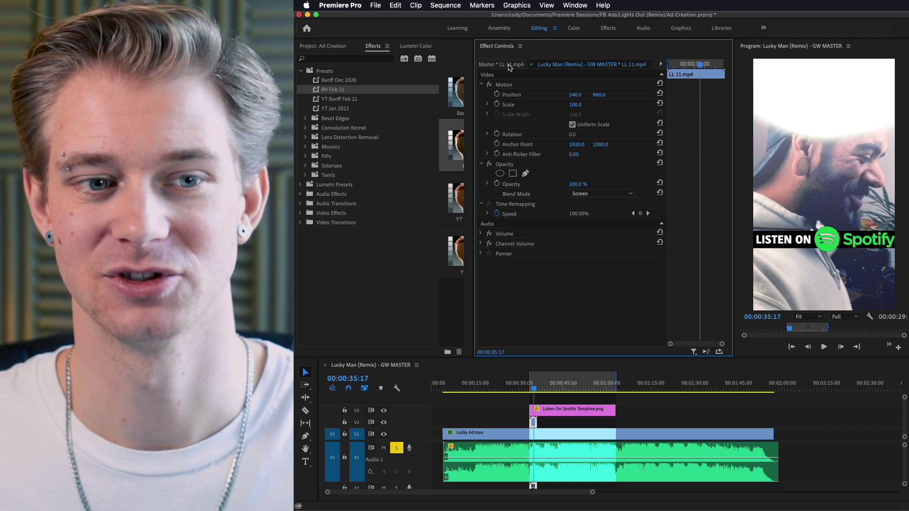
click(339, 45)
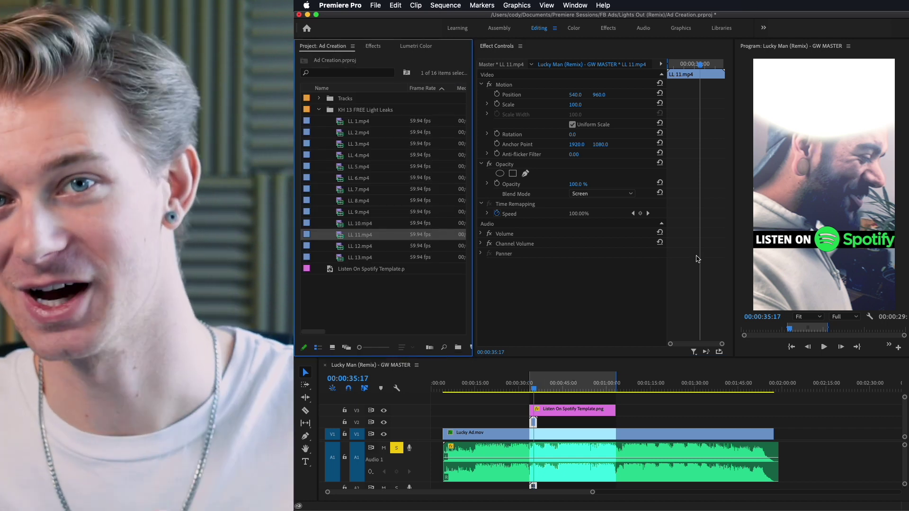
Step: Reduce the LL 11.mp4 clip's opacity to 45% and play the section from its start
drag(578, 188, 549, 188)
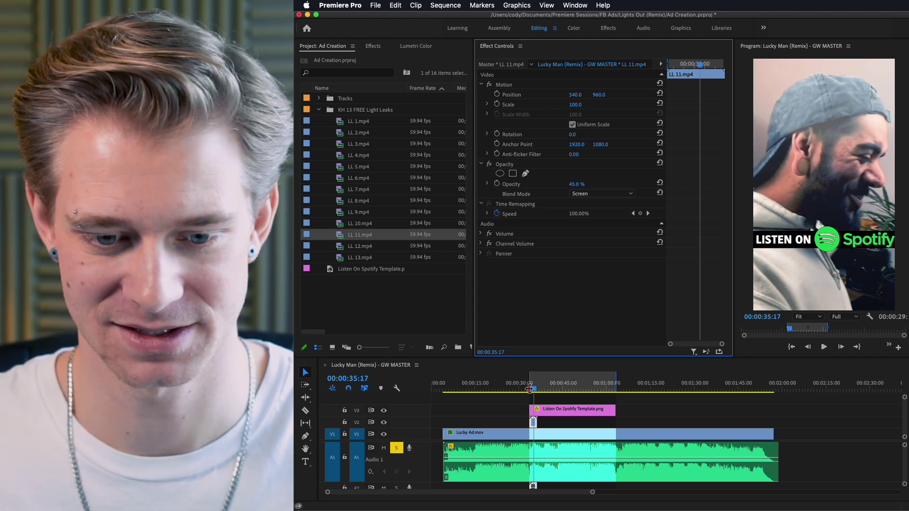
click(798, 347)
key(space)
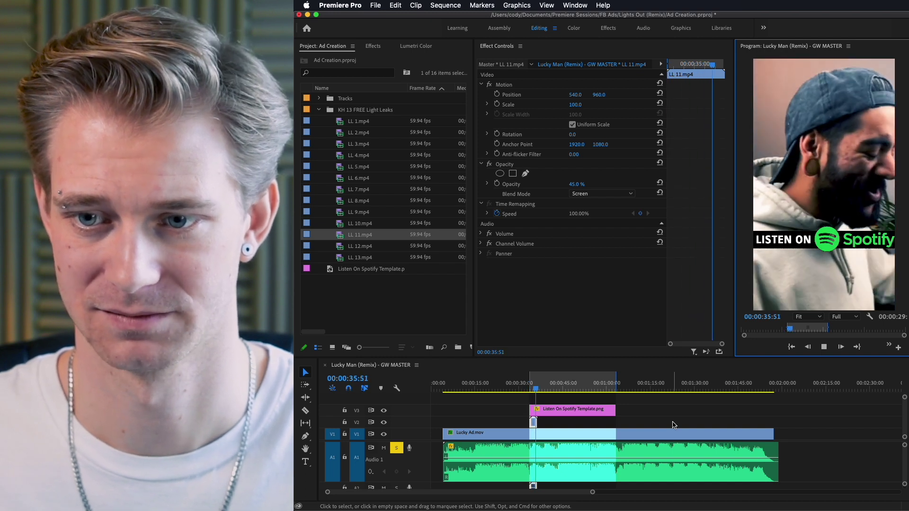
Step: Set the LL 11.mp4 light leak's opacity to 63% and play the marked section from its start
click(616, 433)
click(535, 389)
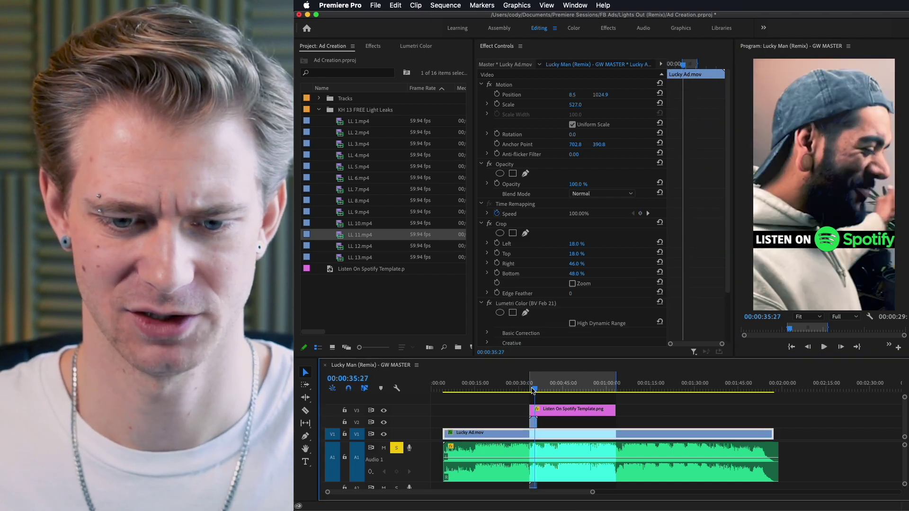
click(533, 422)
drag(576, 184, 580, 184)
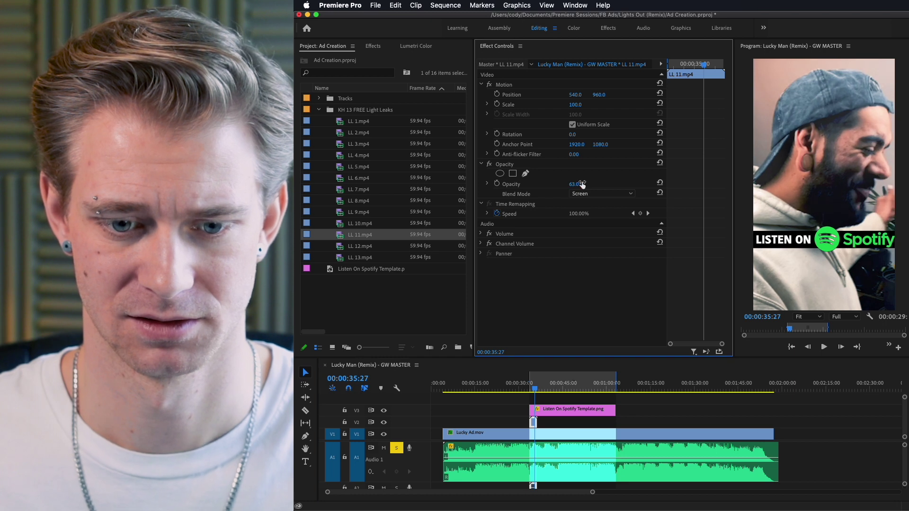
click(791, 347)
key(space)
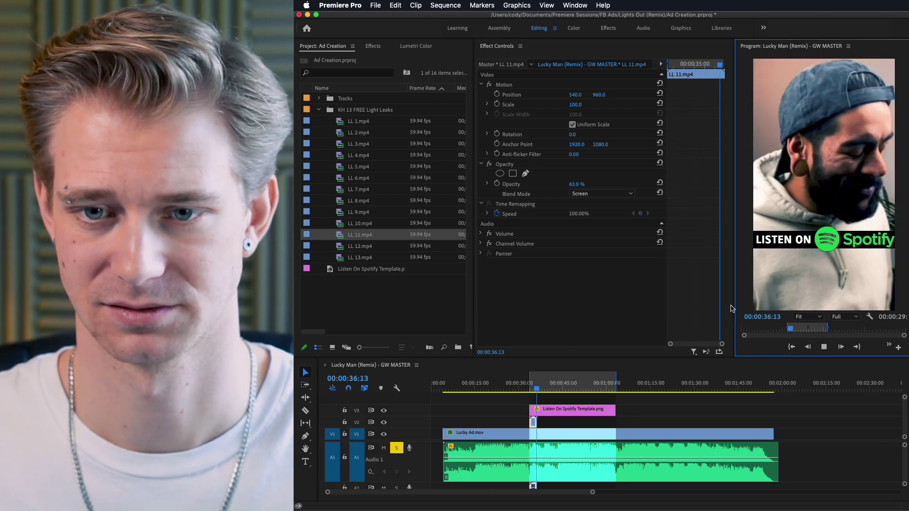
Step: Stop playback and place the LL 3.mp4 light leak on track V2 at about 41 seconds, after the first light leak
key(space)
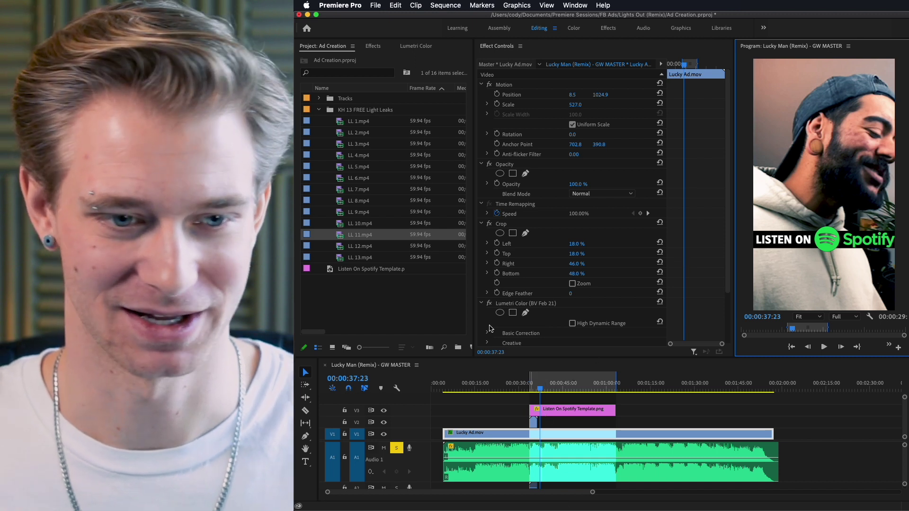
click(372, 145)
drag(620, 318, 552, 428)
scroll(552, 427, up, 3)
scroll(552, 428, up, 2)
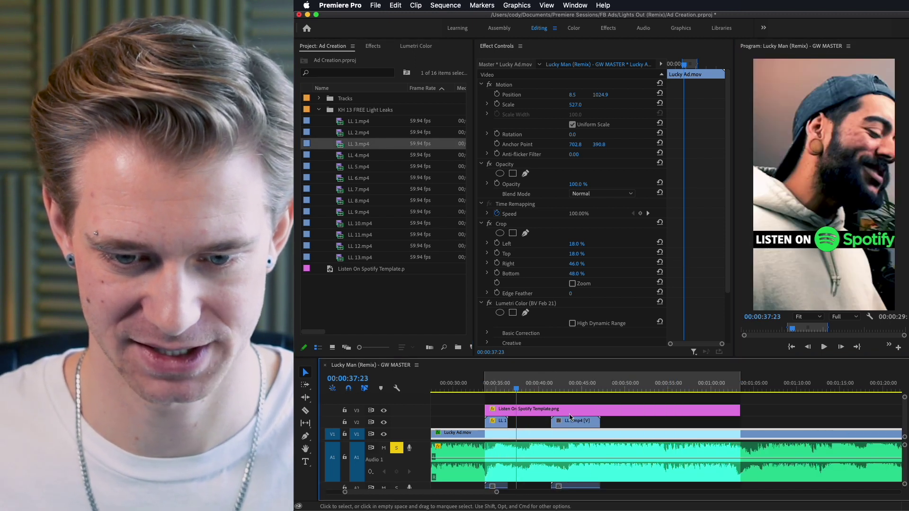
Step: Set the LL 3.mp4 clip's blend mode to Screen and its opacity to 34%, then play it from its start
click(570, 421)
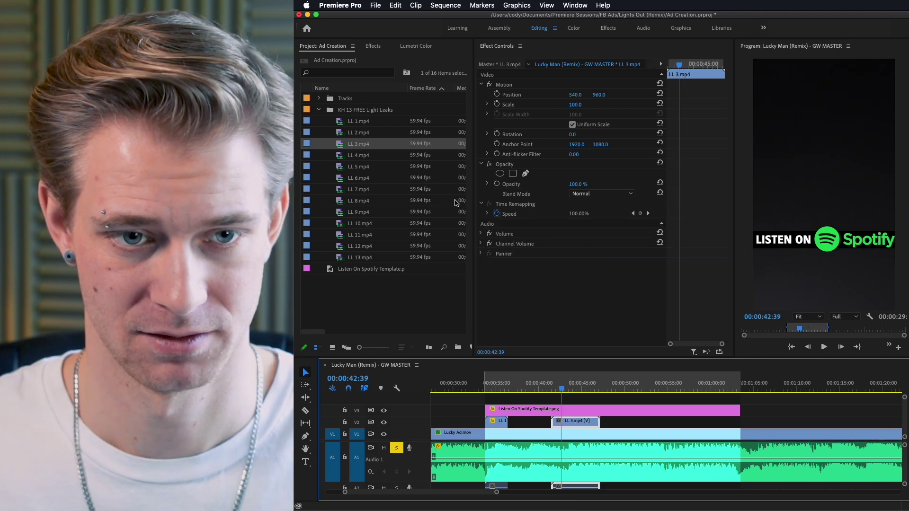
click(416, 46)
click(601, 194)
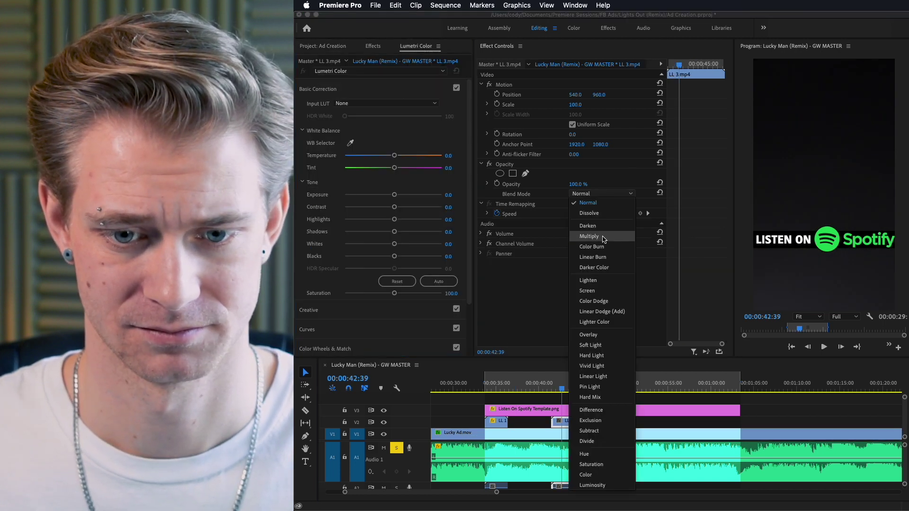
click(601, 291)
drag(575, 184, 549, 184)
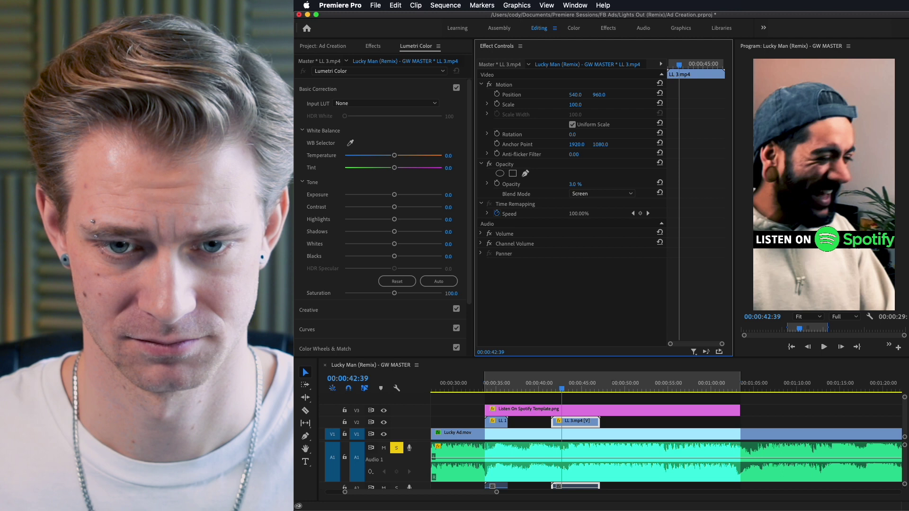
click(557, 387)
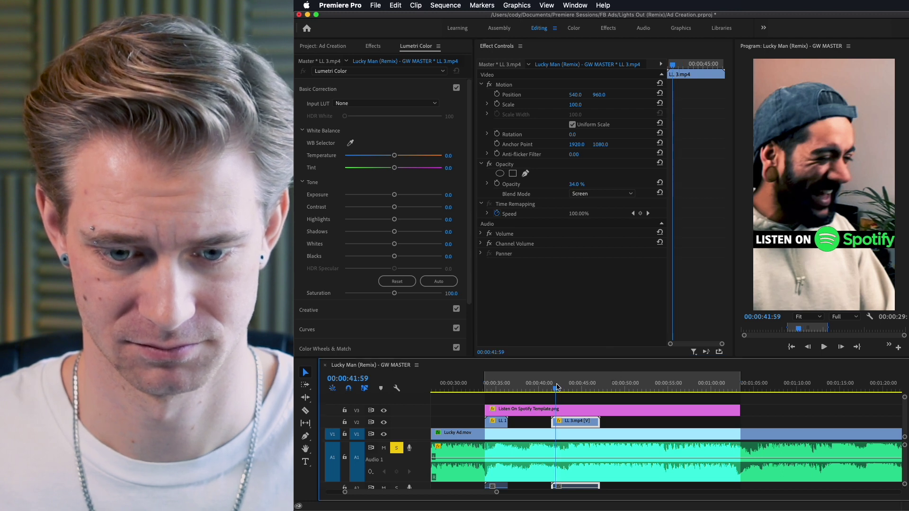
key(space)
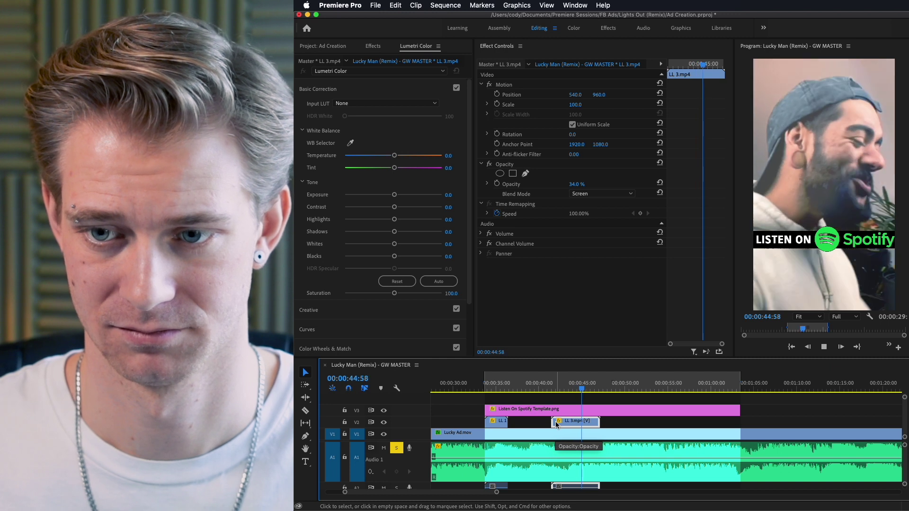
Step: Set the LL 3.mp4 light leak's opacity to 44% and play the section from the clip's start
click(566, 386)
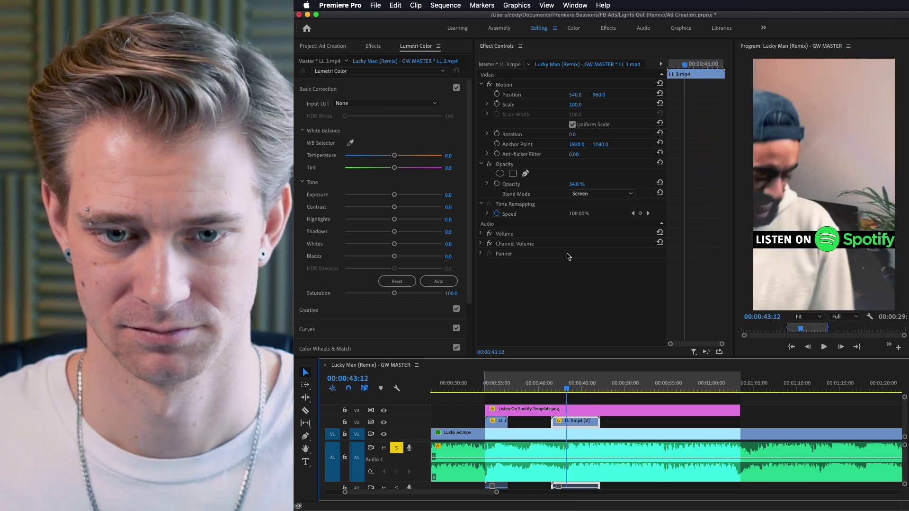
click(572, 186)
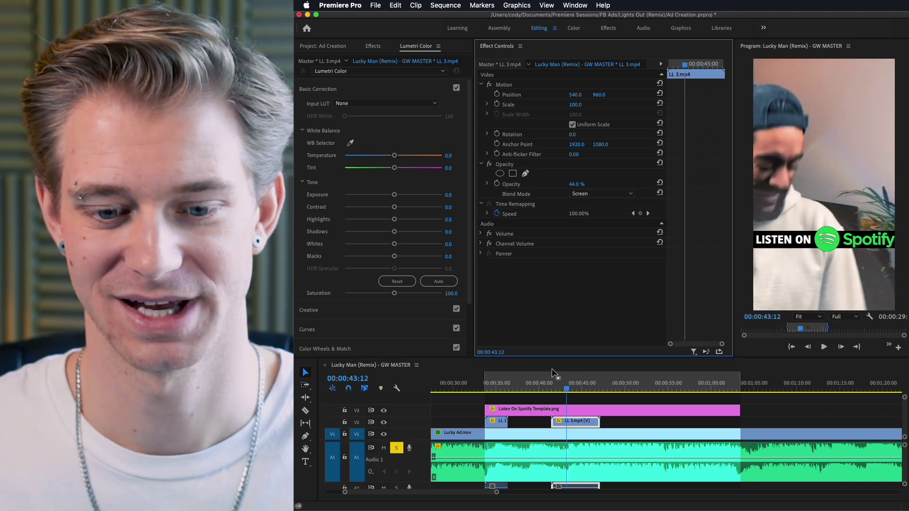
click(552, 384)
key(space)
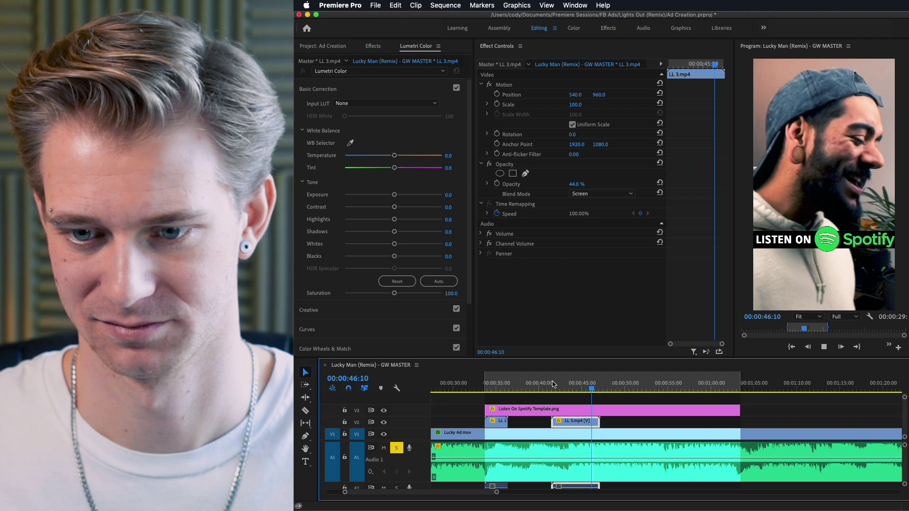
Step: Move the Listen On Spotify graphic down to a vertical position of 1430
click(613, 407)
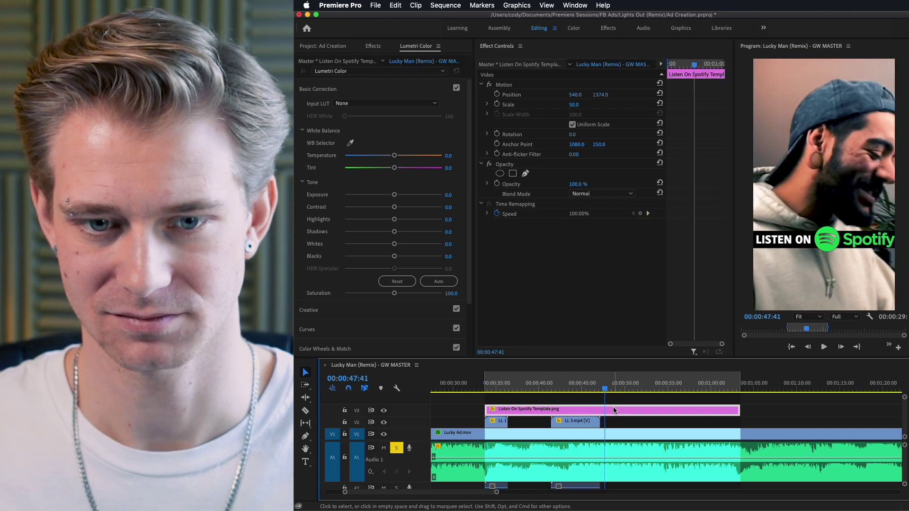
drag(599, 94, 625, 94)
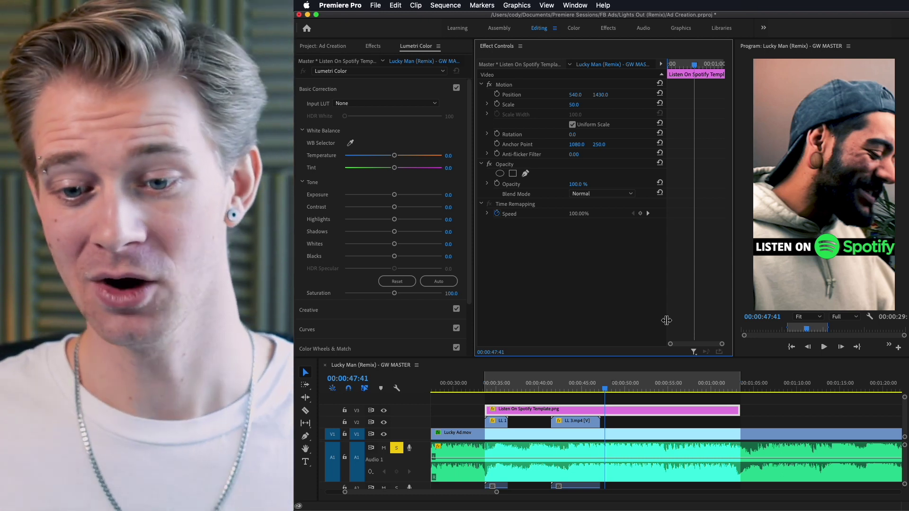
click(534, 386)
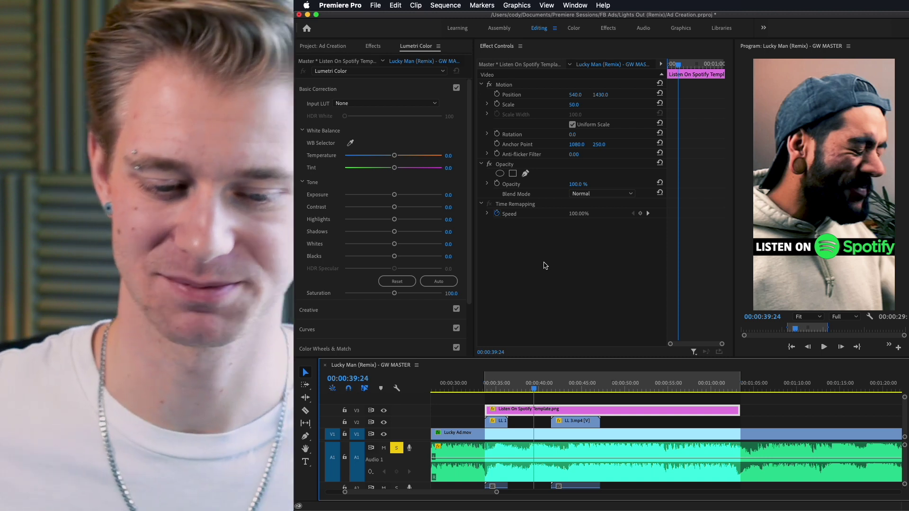
Step: Change the sequence's vertical frame size to 1350 for a 4:5 format, accepting the deletion of its preview files
click(445, 5)
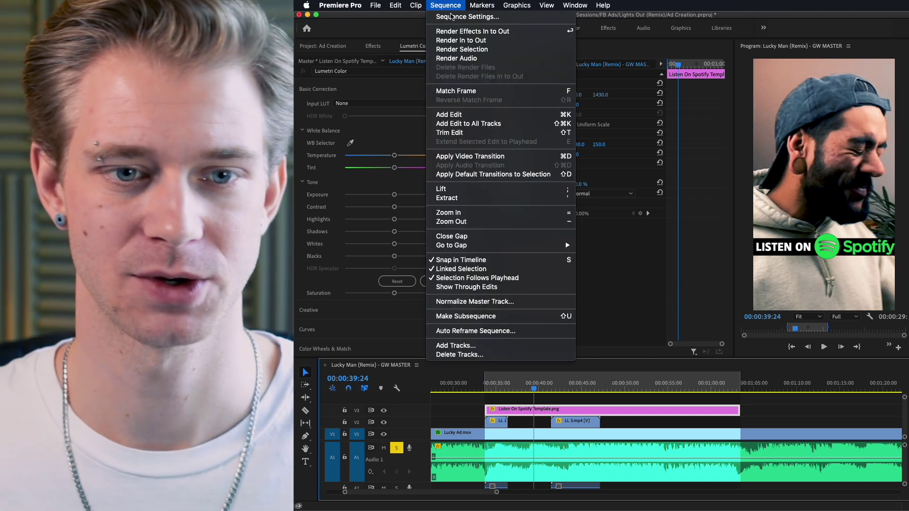
click(469, 19)
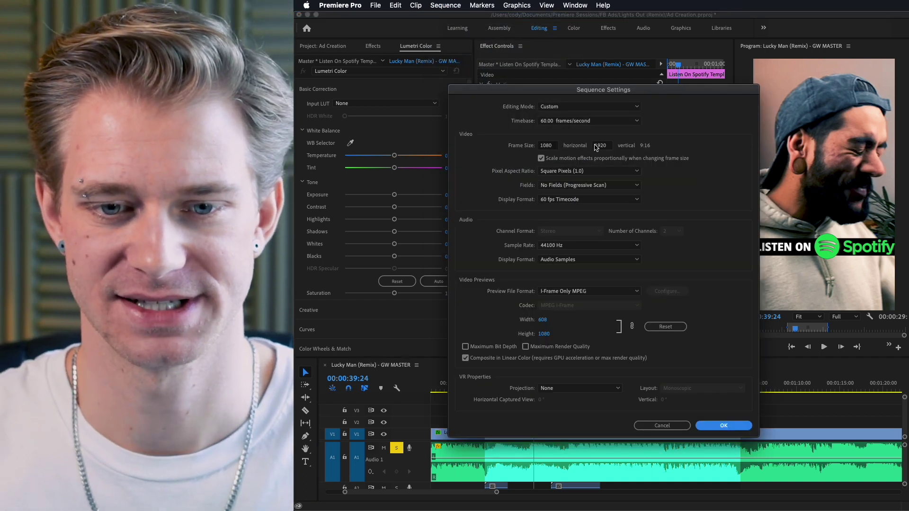
click(611, 146)
text(1)
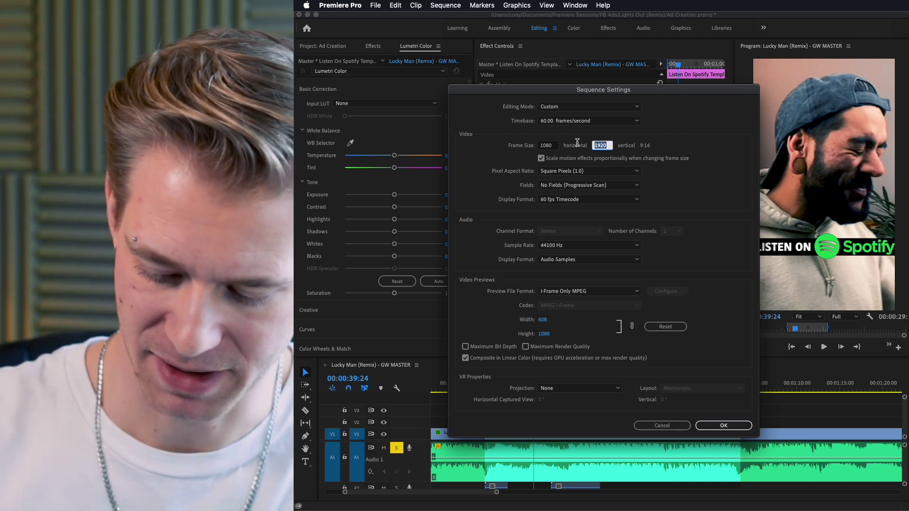
text(350)
click(705, 151)
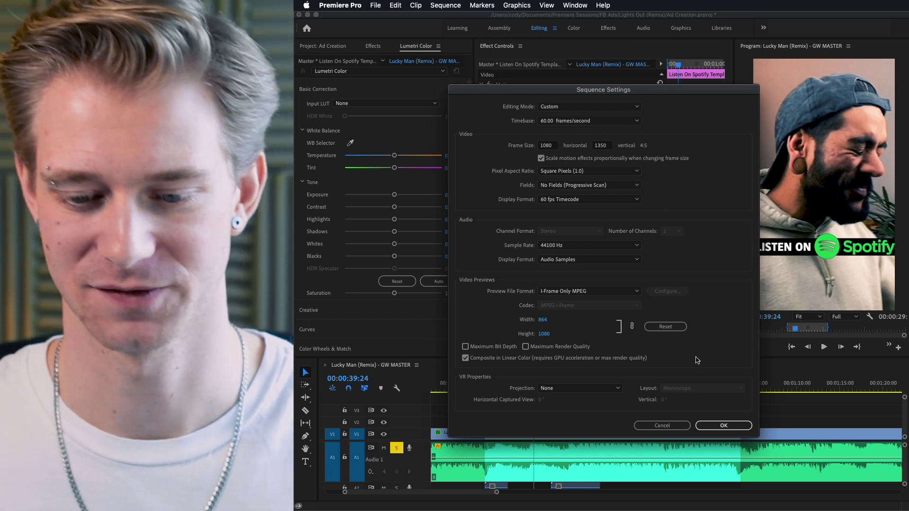
click(728, 427)
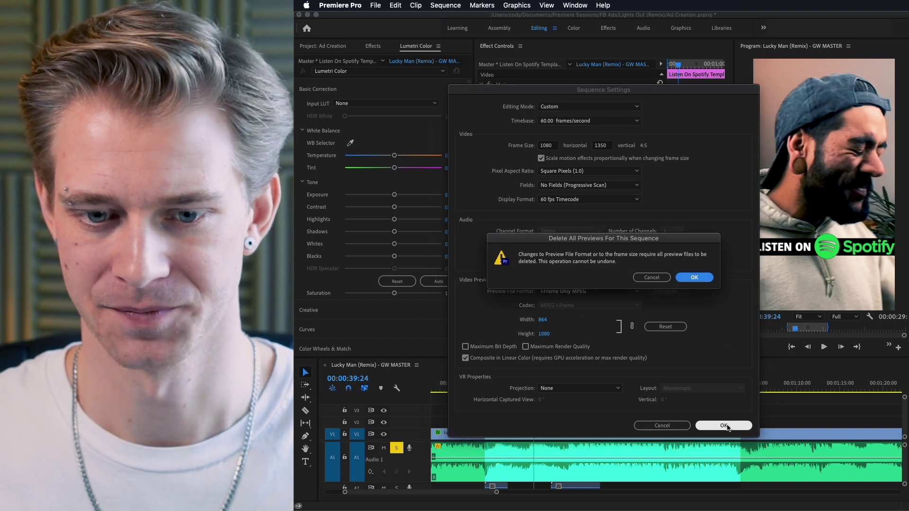
click(704, 277)
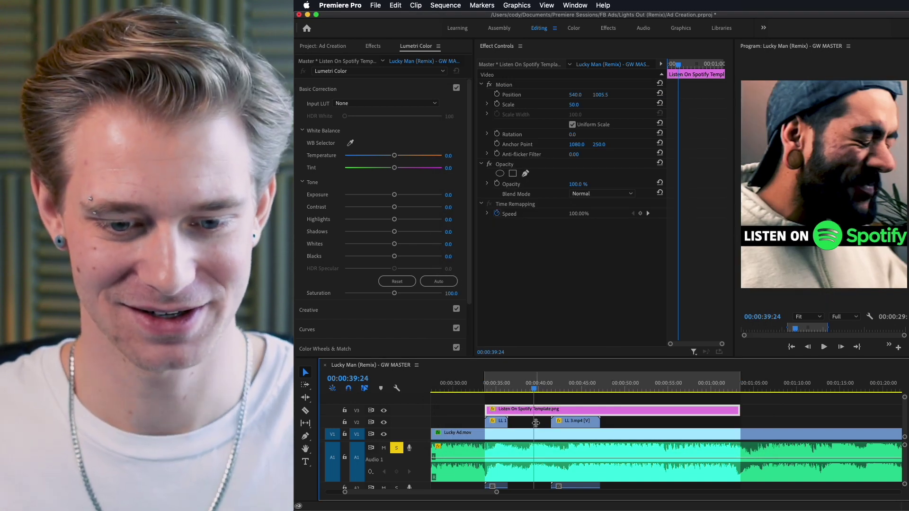
Step: Reframe the Lucky Ad.mov clip with a scale of 367 and a horizontal position of 233.5, then play the section
click(529, 436)
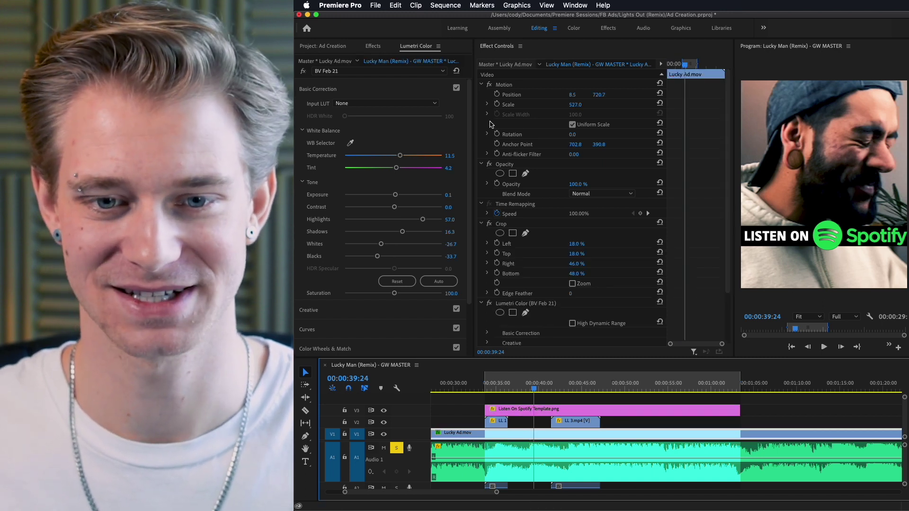
drag(571, 107, 693, 108)
drag(572, 97, 679, 97)
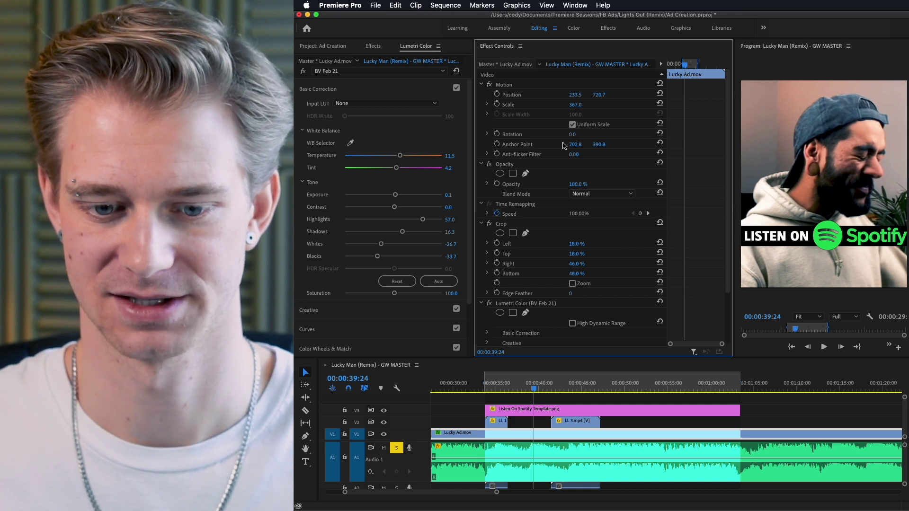
key(space)
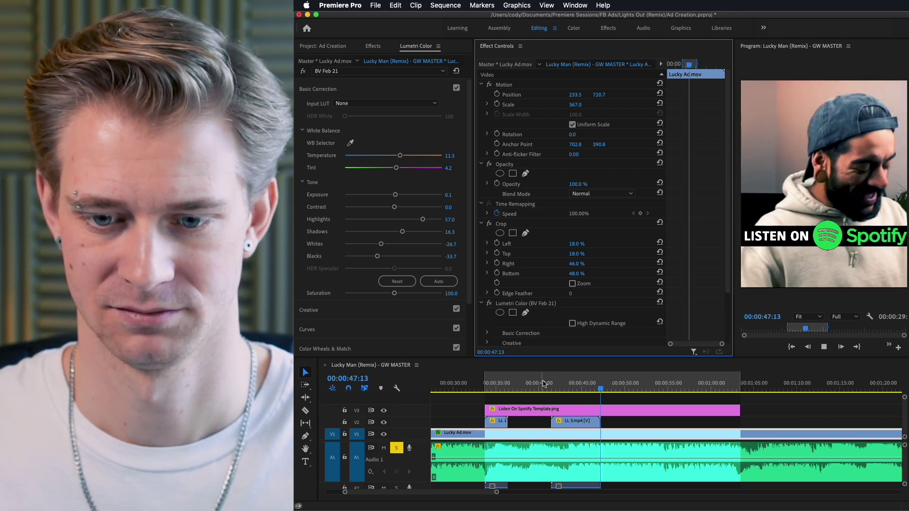
key(space)
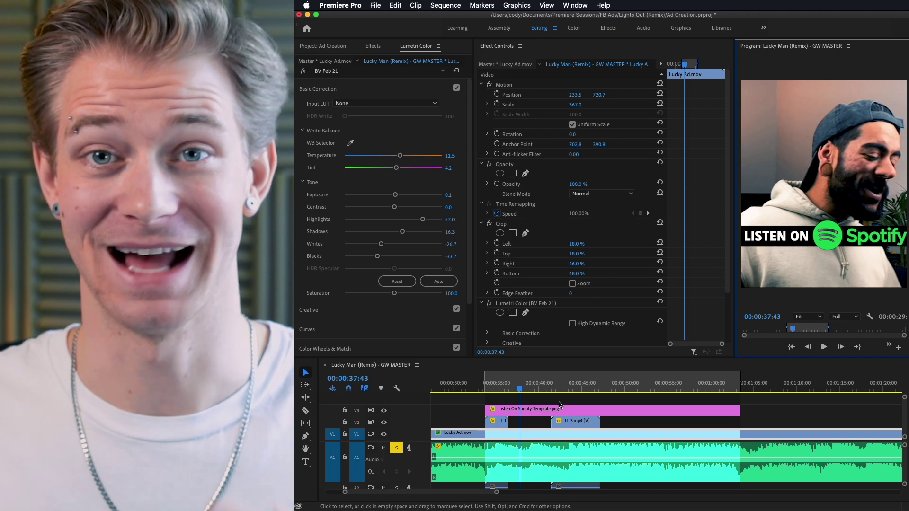